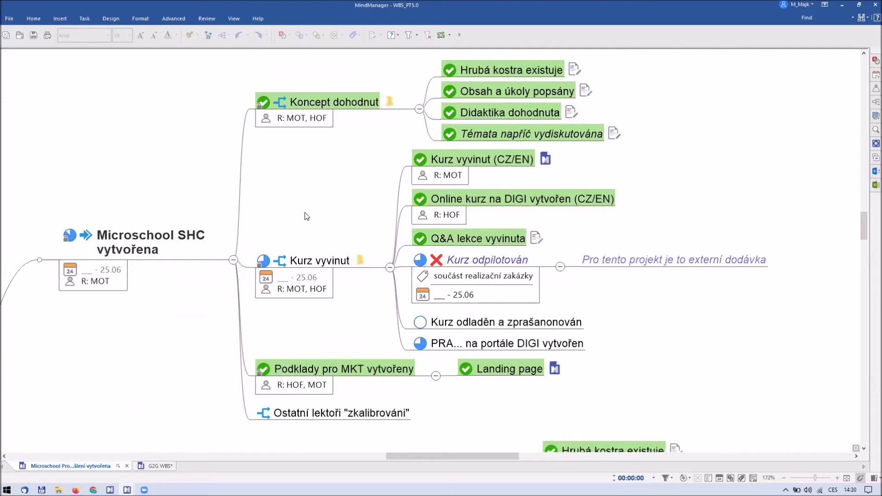
Step: Examine the whole Microschool work breakdown map, from the SHC branch out to all its main branches
{"action": "scroll", "coordinate": [307, 217], "scroll_direction": "down", "scroll_amount": 5}
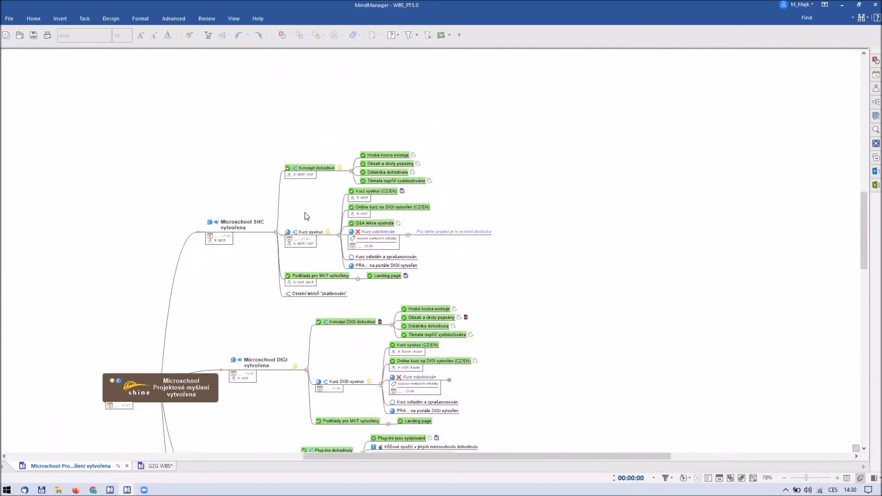
{"action": "scroll", "coordinate": [291, 201], "scroll_direction": "down", "scroll_amount": 2}
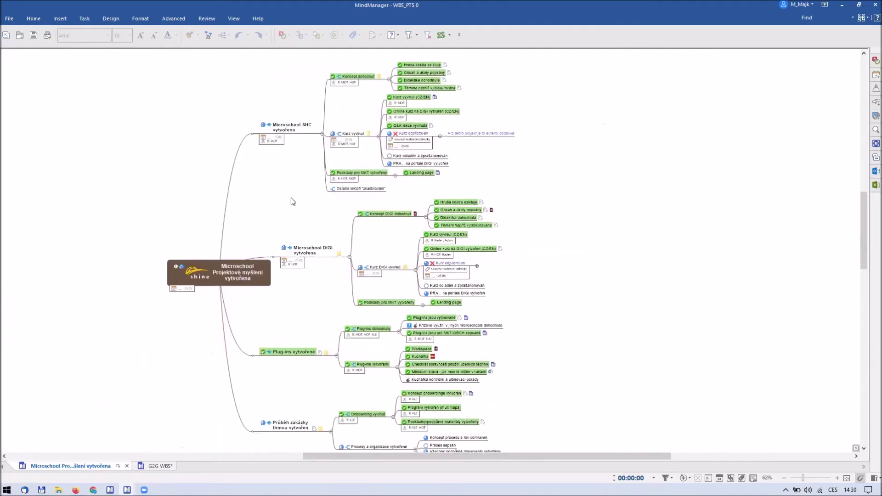
{"action": "scroll", "coordinate": [291, 202], "scroll_direction": "down", "scroll_amount": 1}
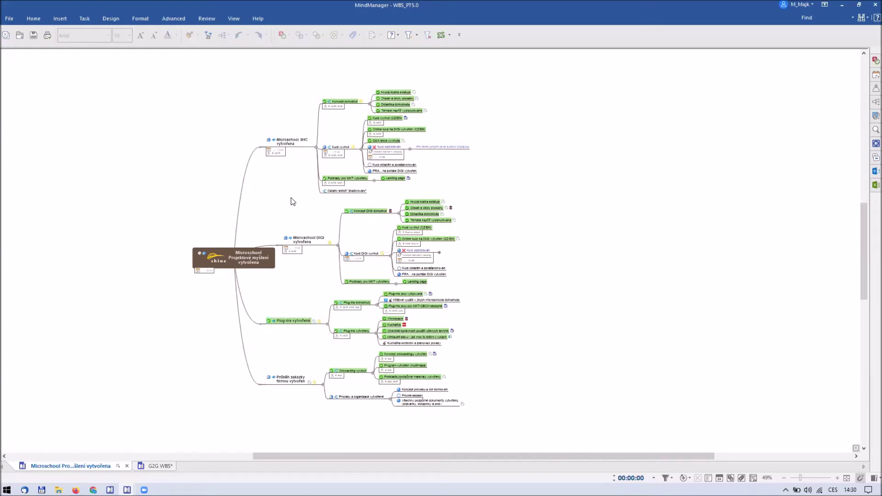
Step: Switch to the Motivace project SHC: GP_5.0_CZ_EN in the browser and review its list of deliveries for the MICROSCHOOL release
{"action": "key", "text": "alt+Tab"}
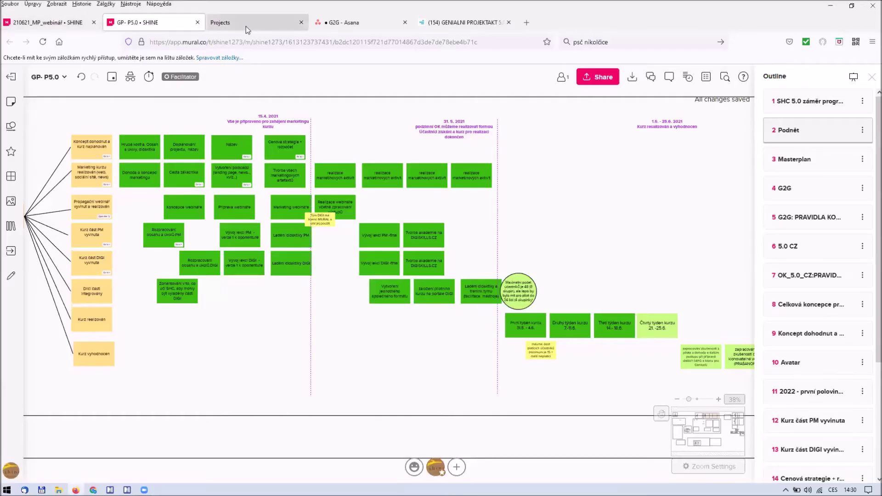
{"action": "left_click", "coordinate": [247, 24]}
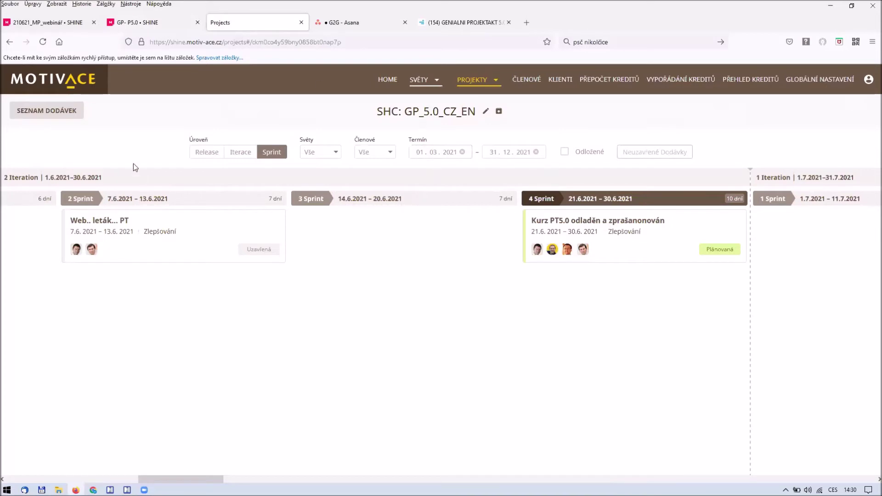
{"action": "left_click", "coordinate": [53, 115]}
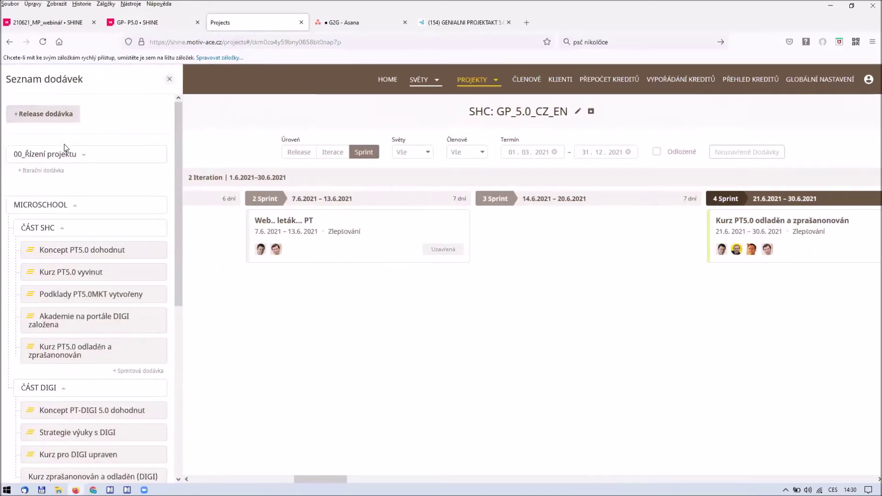
{"action": "scroll", "coordinate": [83, 201], "scroll_direction": "down", "scroll_amount": 2}
{"action": "scroll", "coordinate": [84, 201], "scroll_direction": "down", "scroll_amount": 3}
{"action": "scroll", "coordinate": [83, 201], "scroll_direction": "up", "scroll_amount": 5}
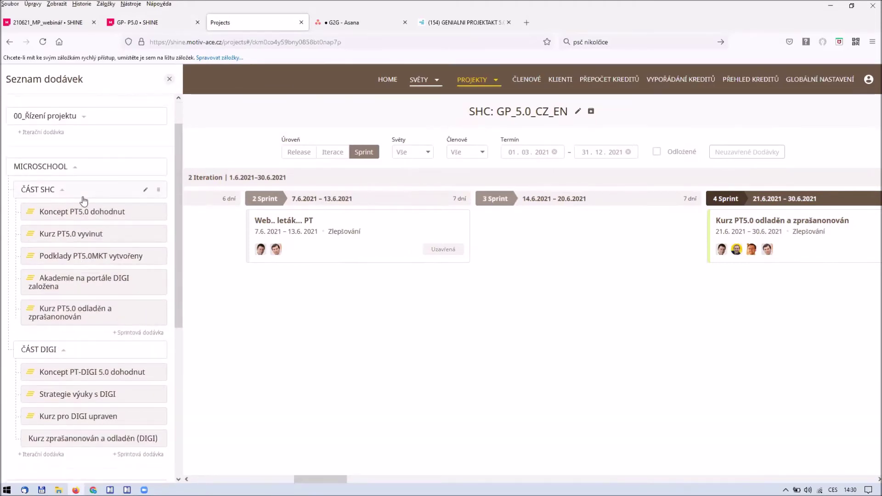
{"action": "scroll", "coordinate": [83, 201], "scroll_direction": "down", "scroll_amount": 1}
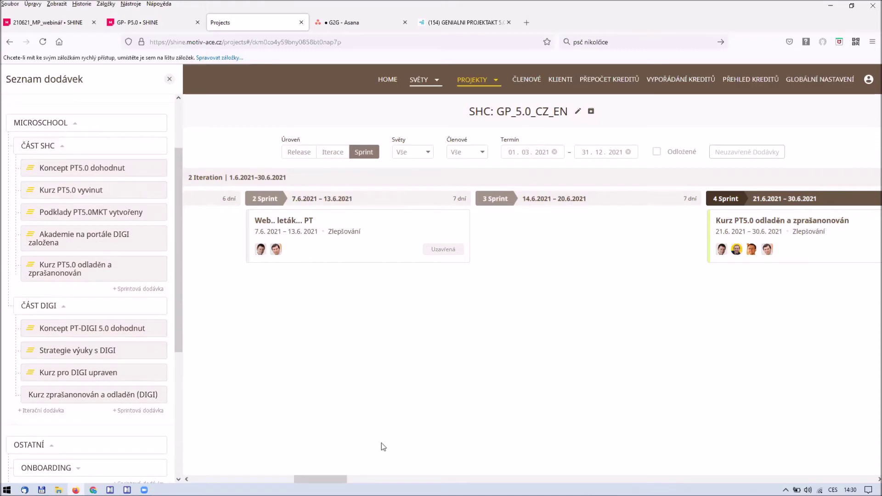
{"action": "left_click", "coordinate": [169, 79]}
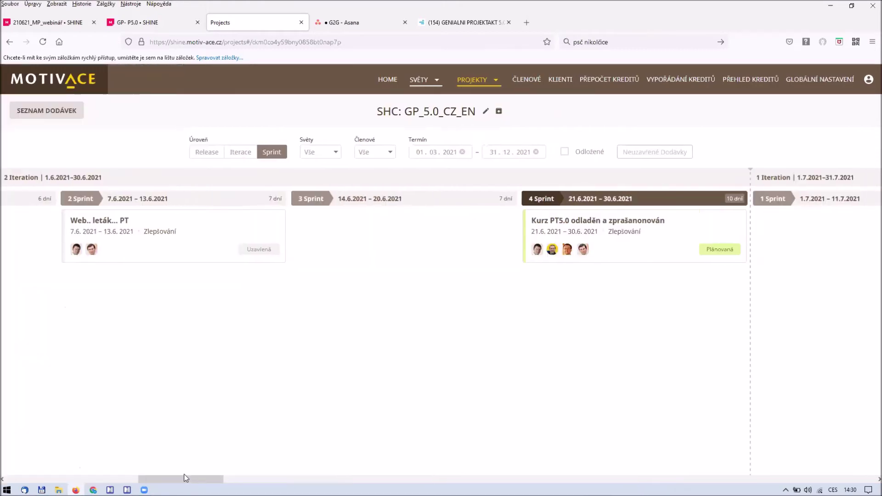
Step: Review the May to July sprints and inspect the team plan fields of the 4 Sprint delivery "Kurz PT5.0 odladěn a zprašanonován"
{"action": "left_click_drag", "start_coordinate": [182, 479], "coordinate": [90, 473]}
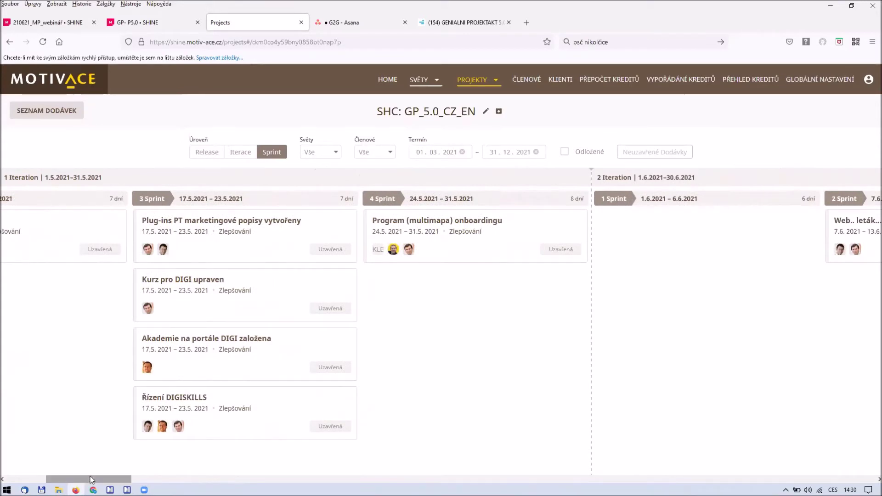
{"action": "left_click_drag", "start_coordinate": [92, 480], "coordinate": [200, 478]}
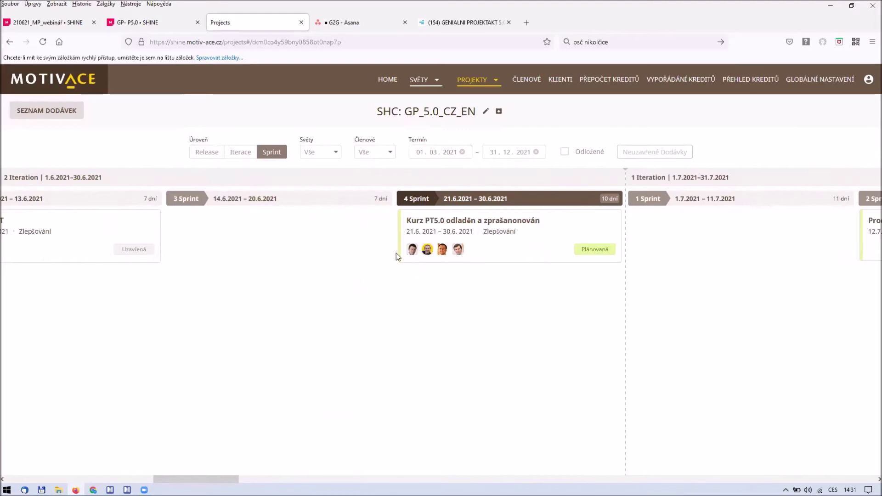
{"action": "left_click", "coordinate": [496, 252]}
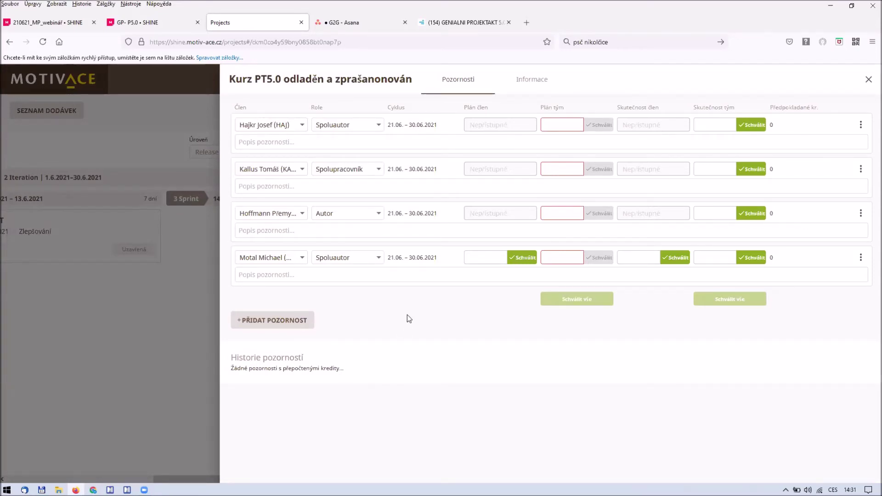
{"action": "left_click", "coordinate": [558, 124]}
{"action": "left_click", "coordinate": [558, 168]}
{"action": "left_click", "coordinate": [558, 213]}
{"action": "left_click", "coordinate": [559, 253]}
{"action": "left_click", "coordinate": [161, 371]}
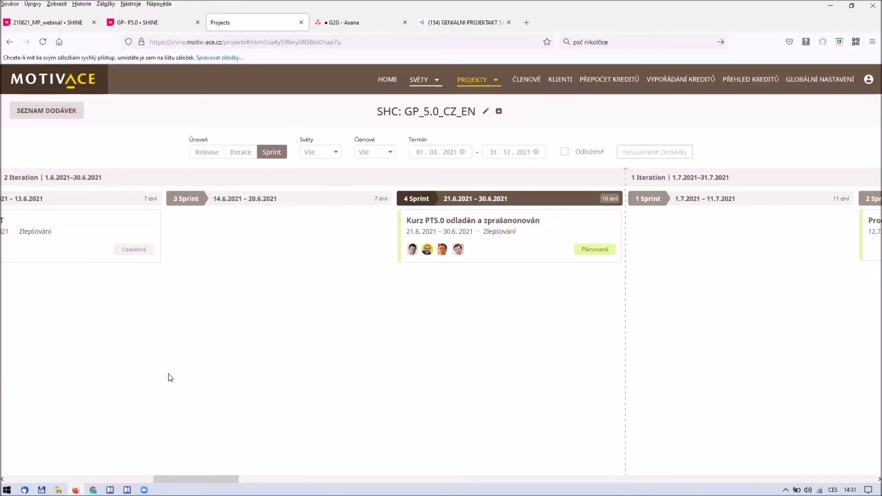
Step: View the attention history of the delivery "Akademie na portále DIGI založena" from the delivery list
{"action": "left_click", "coordinate": [59, 113]}
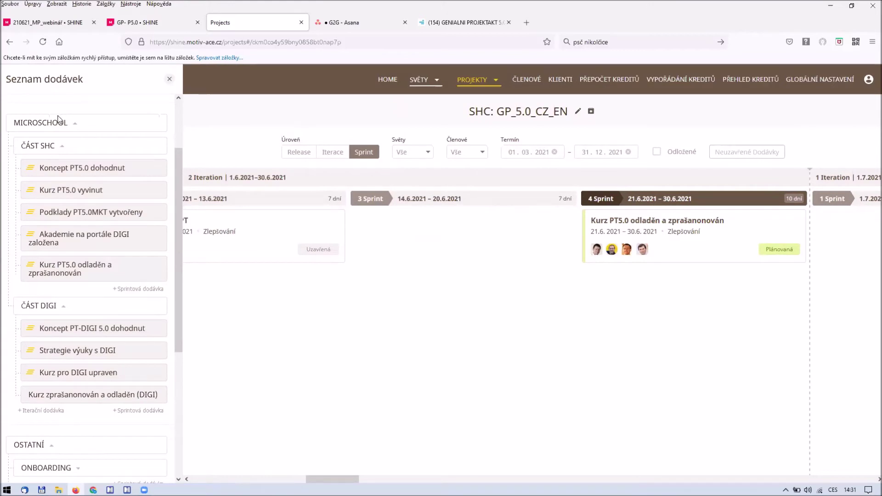
{"action": "left_click", "coordinate": [145, 235]}
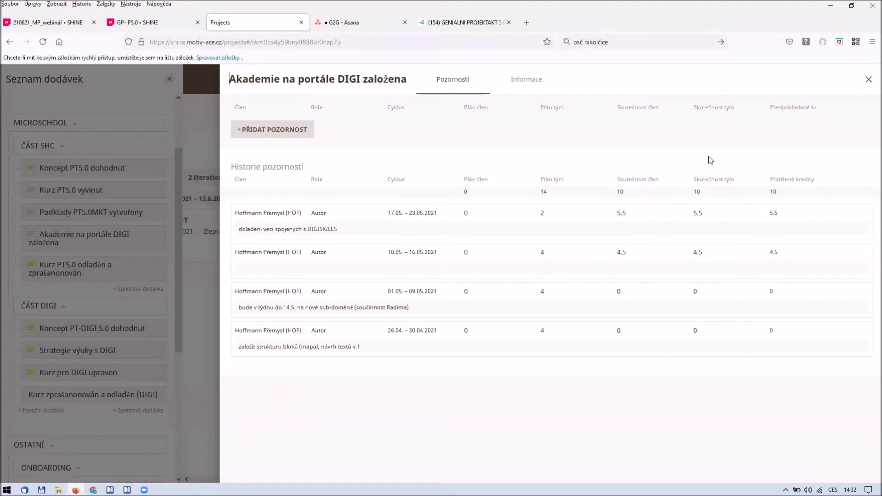
{"action": "left_click", "coordinate": [177, 217]}
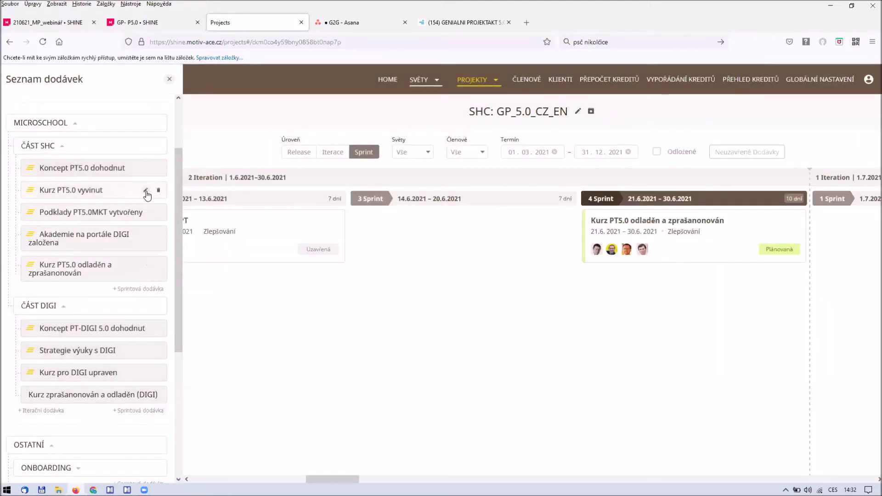
Step: Review the attention history of the delivery "Kurz PT5.0 vyvinut" and close the delivery list
{"action": "left_click", "coordinate": [146, 191]}
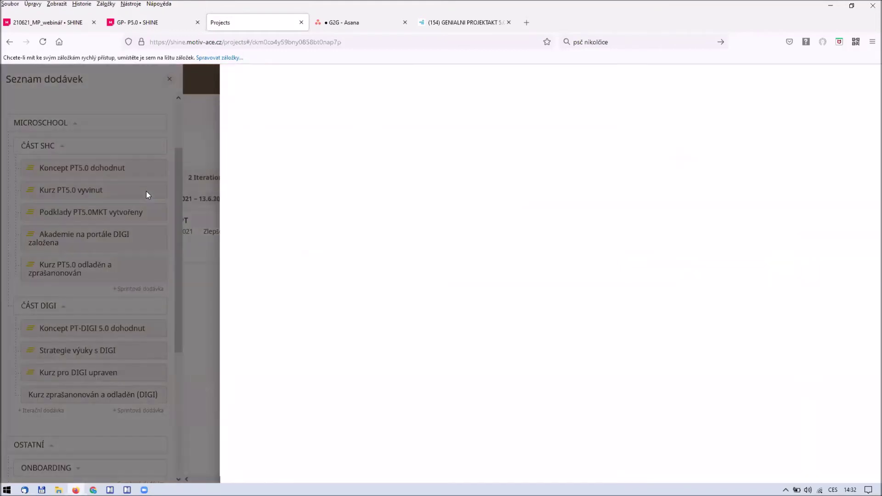
{"action": "scroll", "coordinate": [592, 328], "scroll_direction": "down", "scroll_amount": 1}
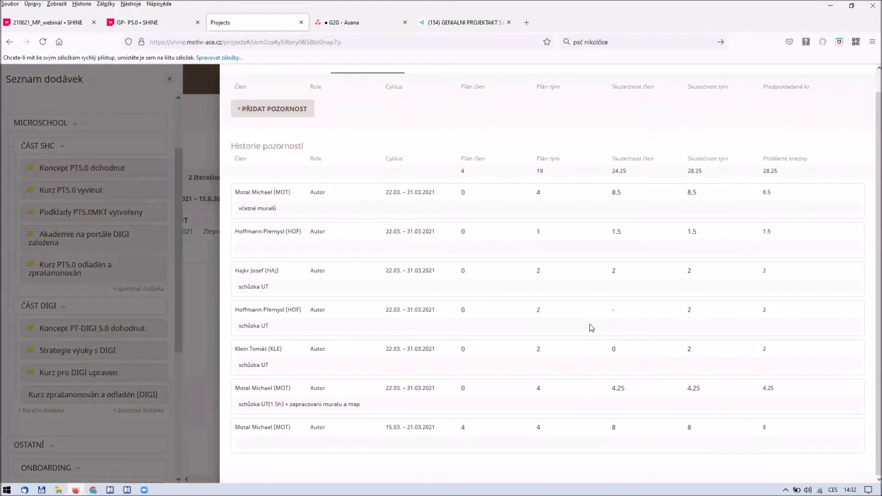
{"action": "scroll", "coordinate": [391, 432], "scroll_direction": "up", "scroll_amount": 1}
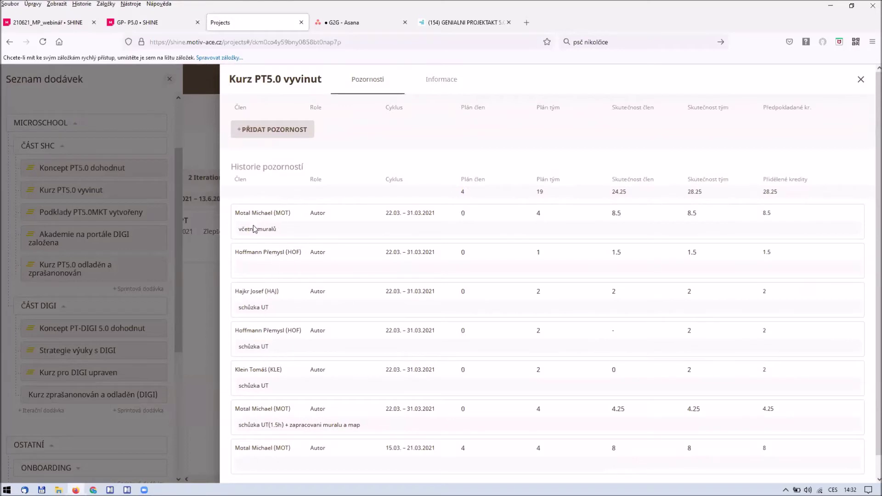
{"action": "scroll", "coordinate": [257, 272], "scroll_direction": "down", "scroll_amount": 1}
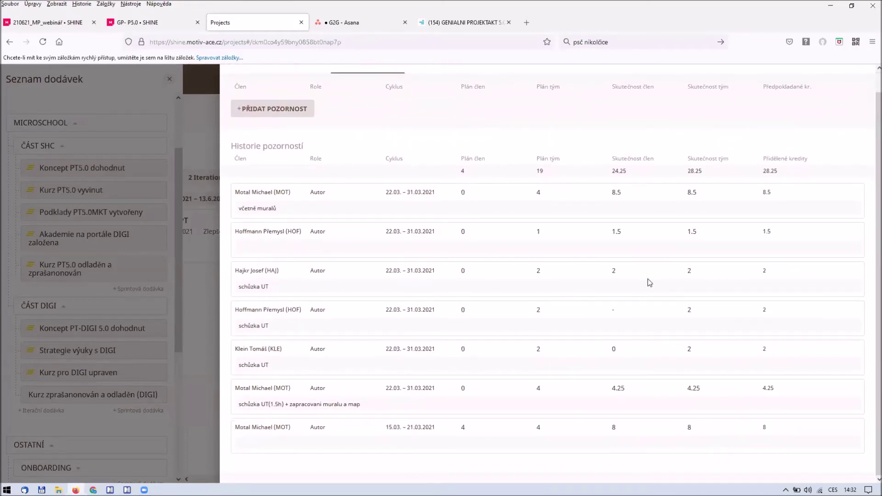
{"action": "left_click", "coordinate": [199, 126]}
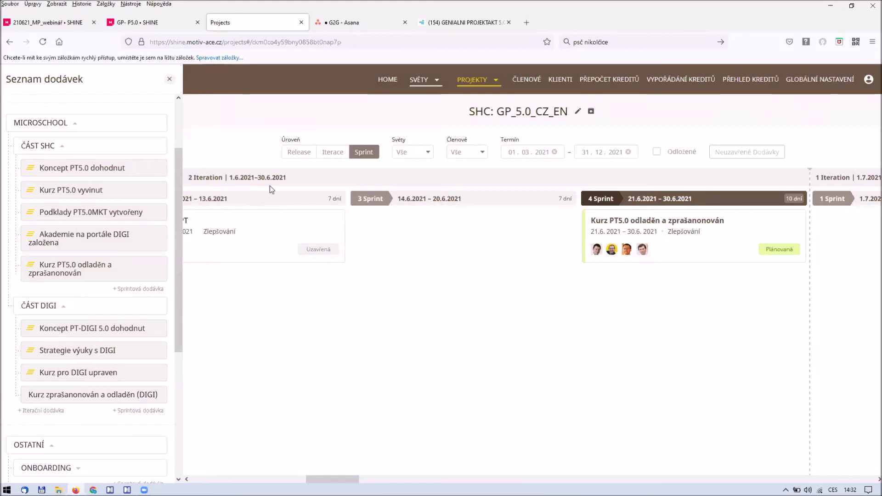
{"action": "left_click_drag", "start_coordinate": [178, 174], "coordinate": [177, 143]}
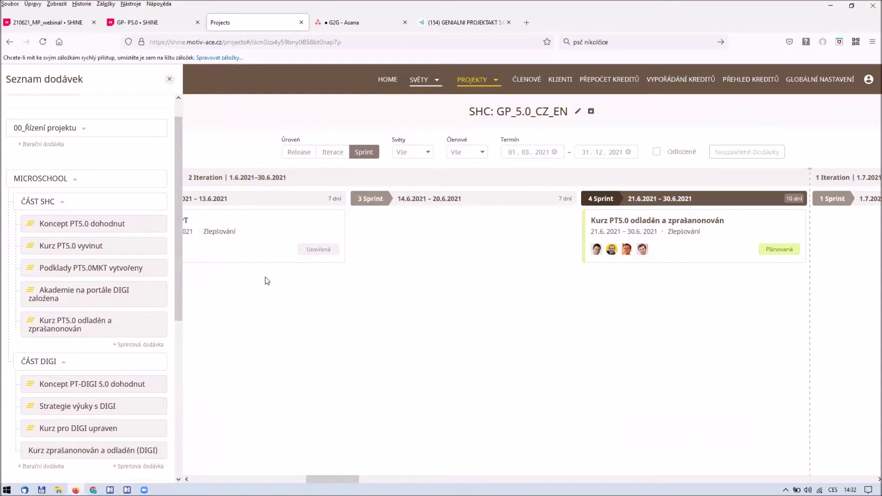
{"action": "left_click", "coordinate": [169, 80]}
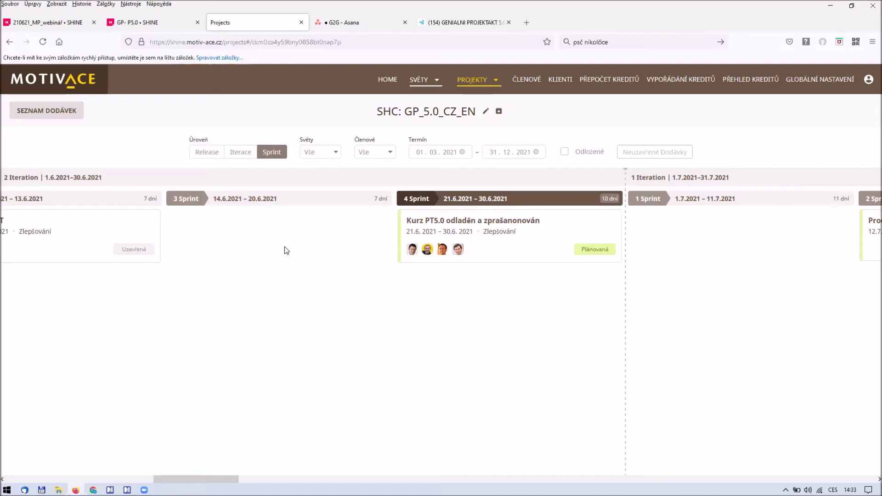
Step: Switch to Freelo and read through the open and completed tasks of the "GENIALNI PROJEKTAKT 5.0 - SHC - DIGISKILLS" to-do list
{"action": "left_click", "coordinate": [467, 22]}
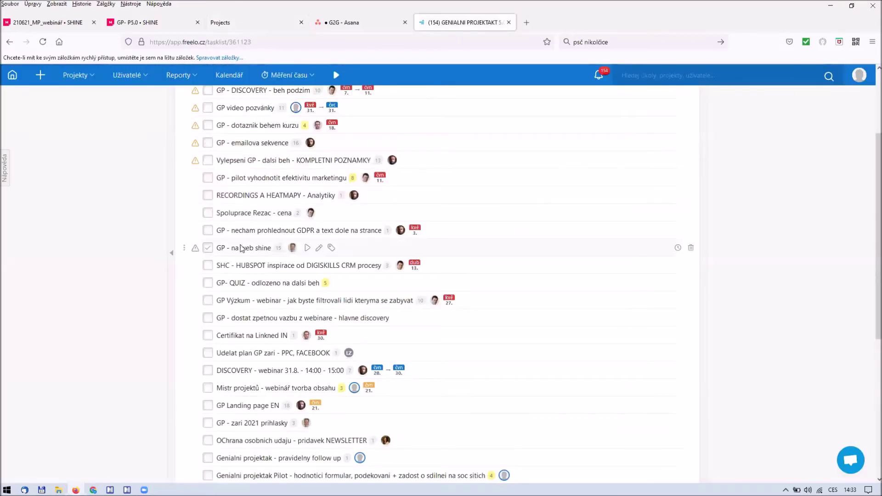
{"action": "scroll", "coordinate": [525, 216], "scroll_direction": "up", "scroll_amount": 3}
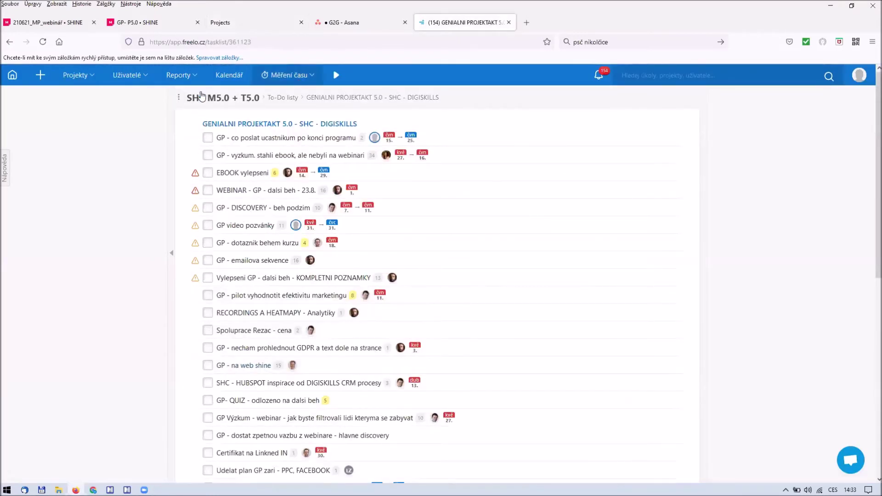
{"action": "scroll", "coordinate": [560, 218], "scroll_direction": "down", "scroll_amount": 8}
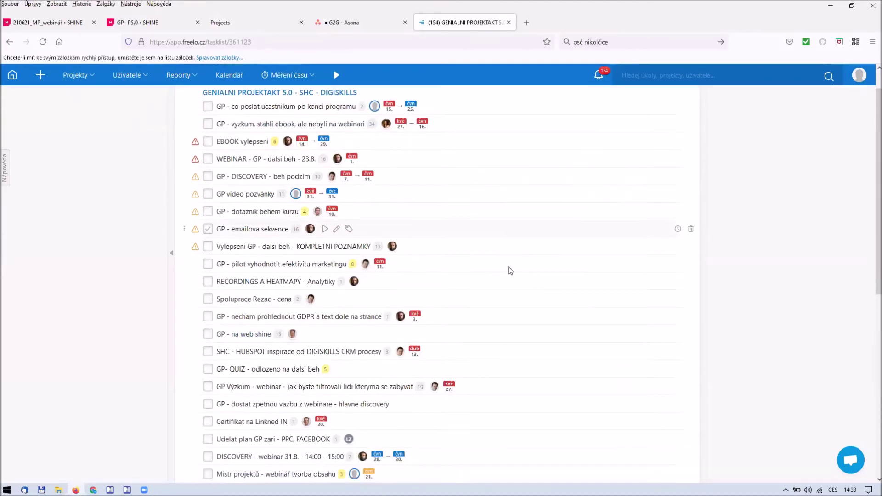
{"action": "scroll", "coordinate": [325, 155], "scroll_direction": "up", "scroll_amount": 4}
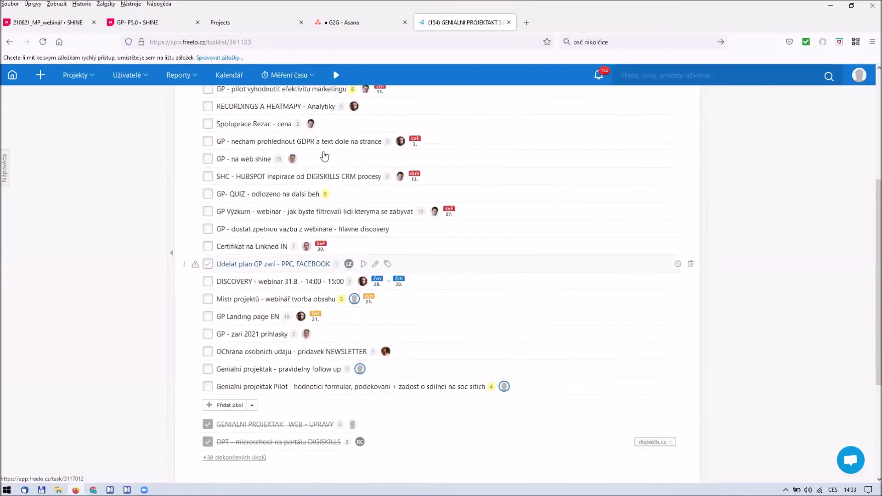
{"action": "scroll", "coordinate": [517, 192], "scroll_direction": "up", "scroll_amount": 2}
{"action": "scroll", "coordinate": [517, 192], "scroll_direction": "down", "scroll_amount": 5}
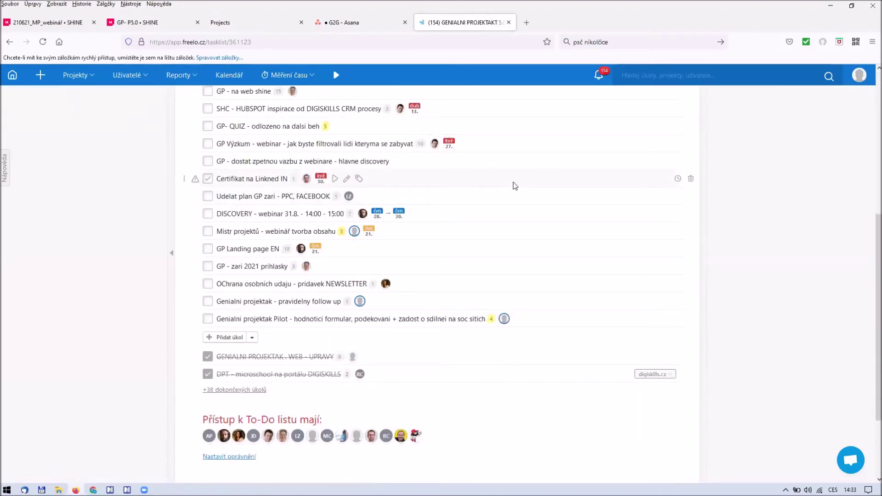
{"action": "scroll", "coordinate": [514, 185], "scroll_direction": "up", "scroll_amount": 2}
{"action": "scroll", "coordinate": [514, 185], "scroll_direction": "up", "scroll_amount": 4}
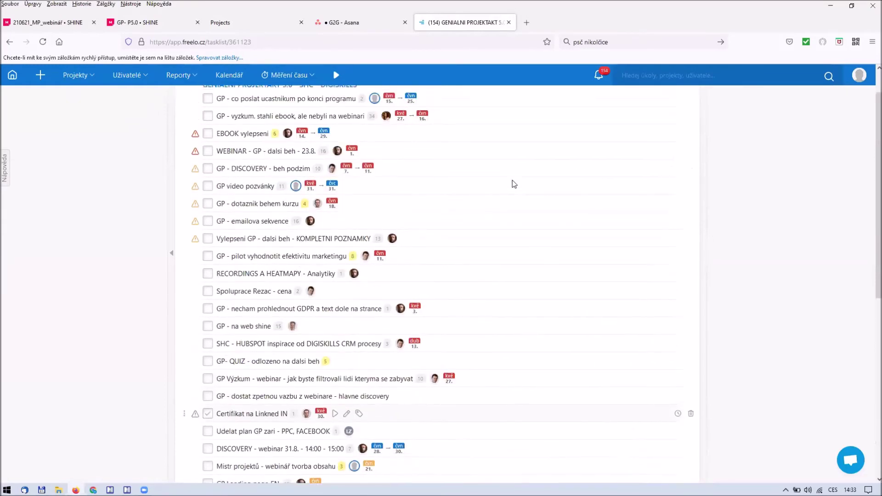
Step: Compare the G2G board in Asana with the Motivace June sprint timeline and the Freelo to-do list
{"action": "left_click", "coordinate": [367, 22]}
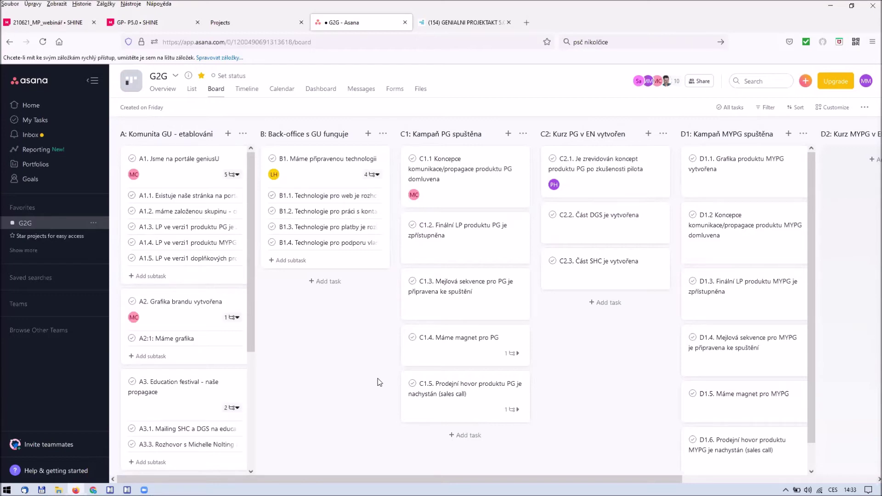
{"action": "left_click", "coordinate": [255, 23]}
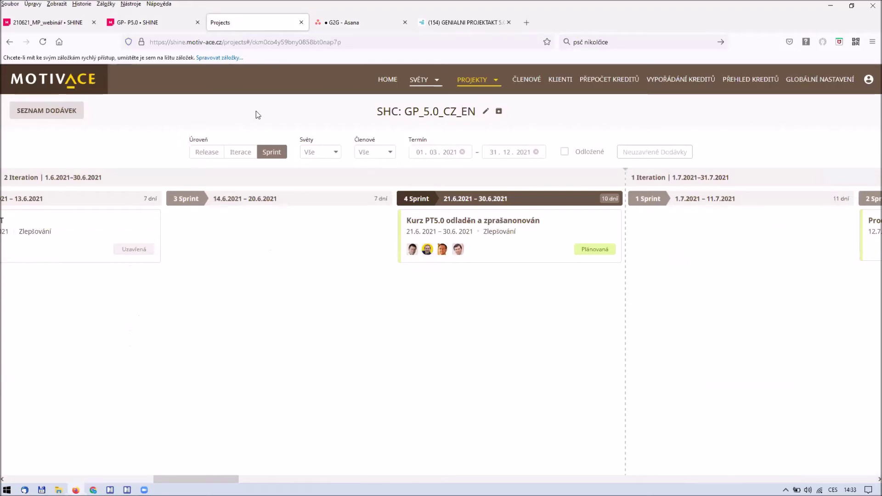
{"action": "left_click_drag", "start_coordinate": [186, 477], "coordinate": [151, 477]}
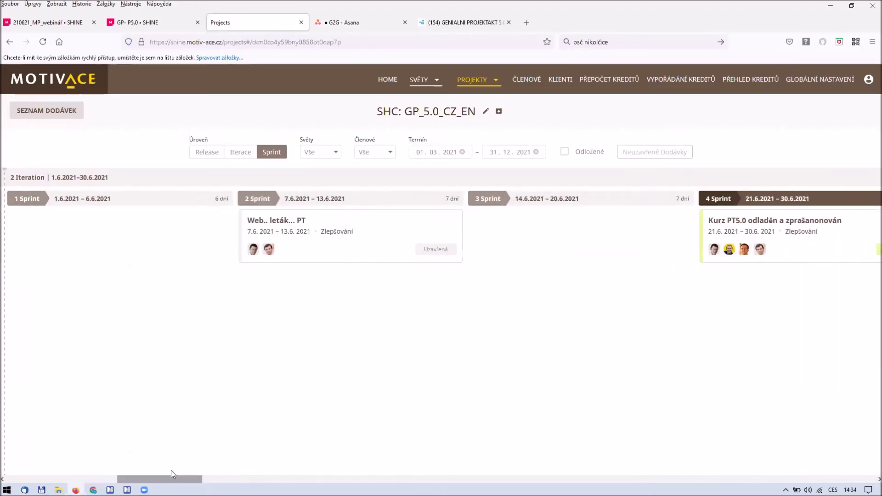
{"action": "left_click", "coordinate": [372, 28]}
{"action": "left_click", "coordinate": [475, 26]}
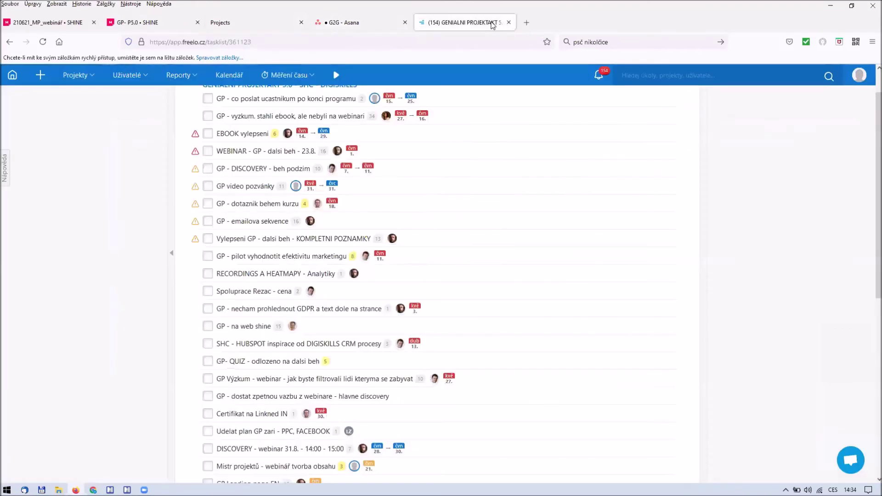
Step: Revisit the Motivace sprint timeline and switch back to the WBS_PT5.0 map in MindManager
{"action": "left_click", "coordinate": [248, 28]}
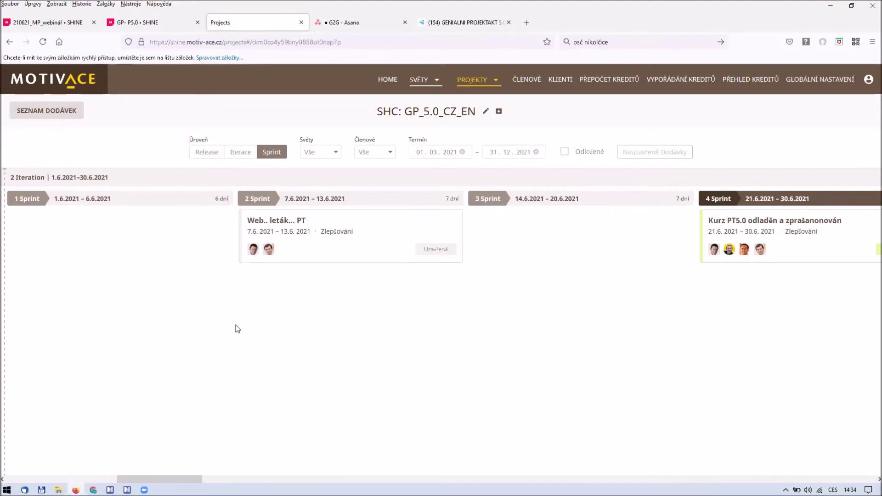
{"action": "left_click_drag", "start_coordinate": [181, 479], "coordinate": [146, 479]}
{"action": "key", "text": "alt+Tab"}
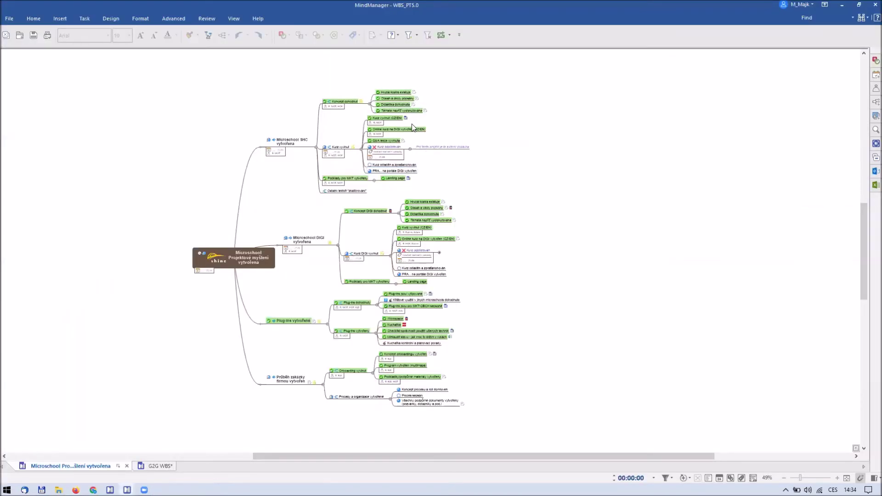
Step: Examine the Microschool DIGI and Plug-ins branches of the WBS_PT5.0 map up close
{"action": "scroll", "coordinate": [412, 124], "scroll_direction": "up", "scroll_amount": 3}
{"action": "scroll", "coordinate": [409, 133], "scroll_direction": "down", "scroll_amount": 5}
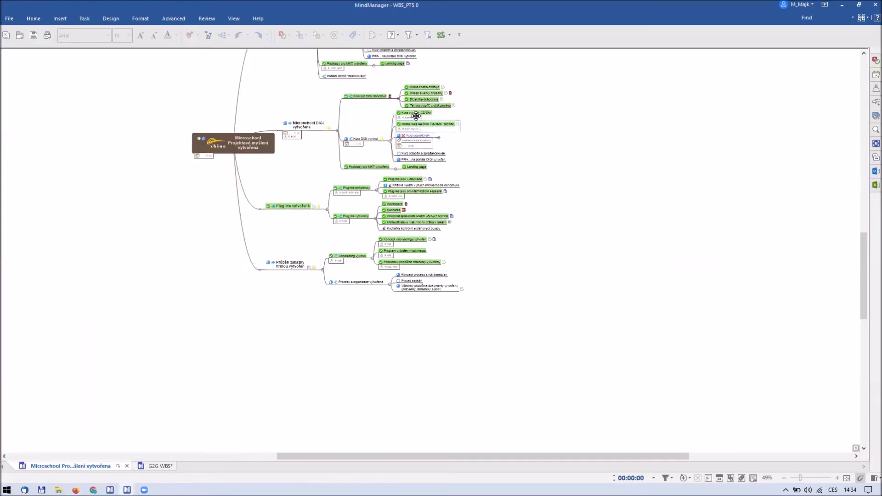
{"action": "scroll", "coordinate": [415, 117], "scroll_direction": "up", "scroll_amount": 5}
{"action": "left_click_drag", "start_coordinate": [560, 126], "coordinate": [567, 208]}
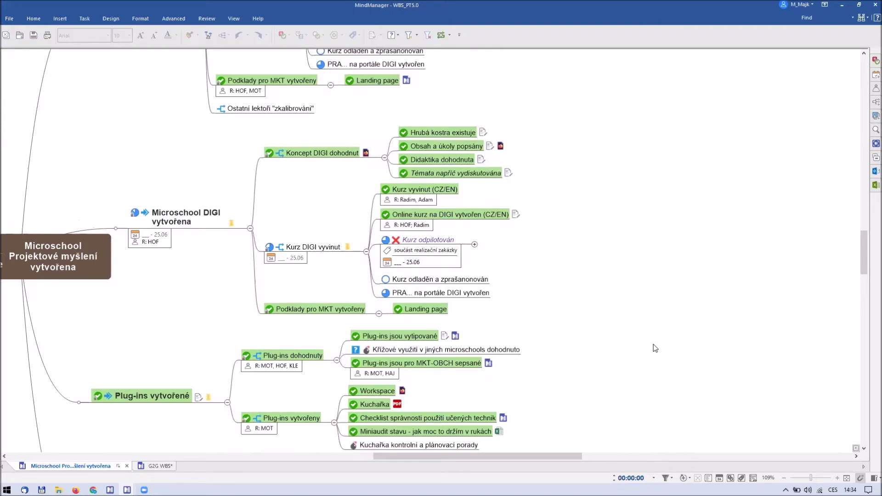
Step: Switch to Firefox and revisit the G2G board in Asana and the GENIALNI PROJEKTAKT 5.0 to-do list in Freelo
{"action": "key", "text": "alt+Tab"}
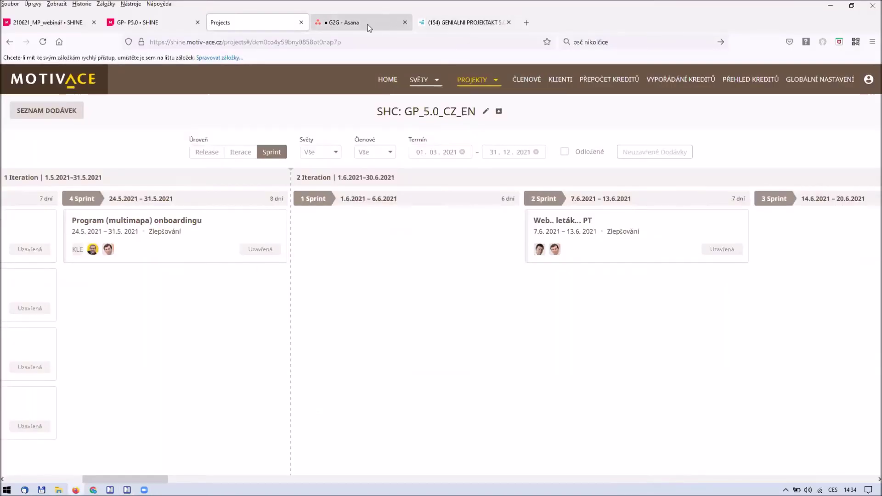
{"action": "left_click", "coordinate": [368, 26]}
{"action": "left_click", "coordinate": [464, 23]}
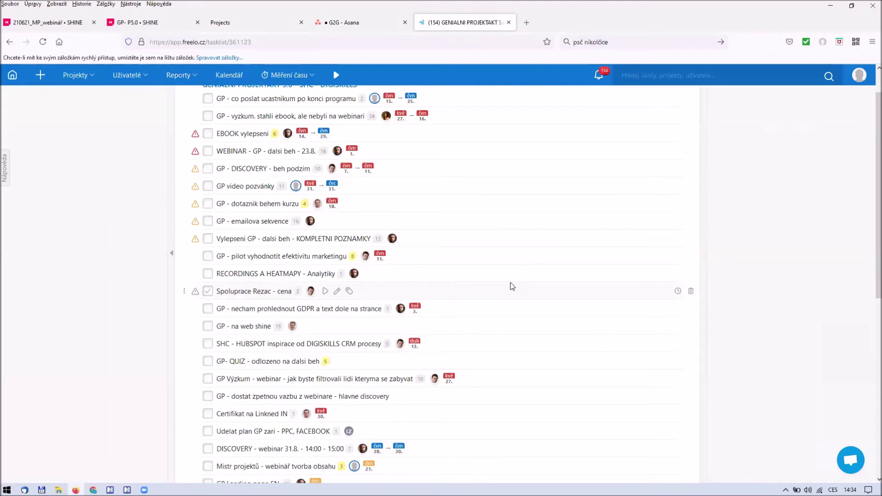
{"action": "key", "text": "alt+Tab"}
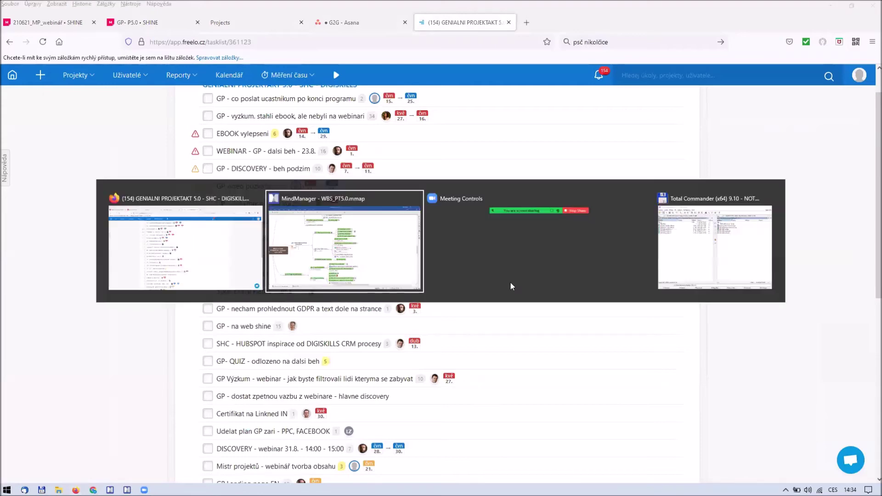
{"action": "key", "text": "alt+Tab"}
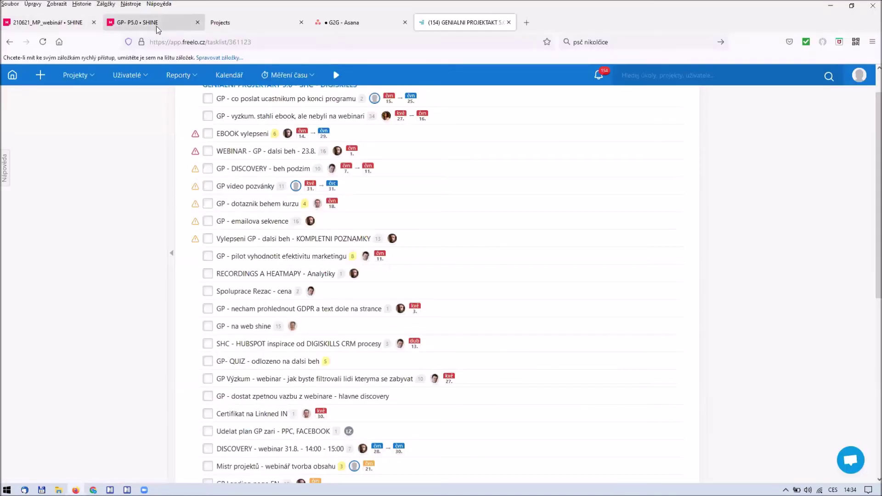
Step: View the masterplan, the "SHC 5.0 záměr programu" area and the "5.0 CZ" plan in the GP- P5.0 mural
{"action": "left_click", "coordinate": [156, 28]}
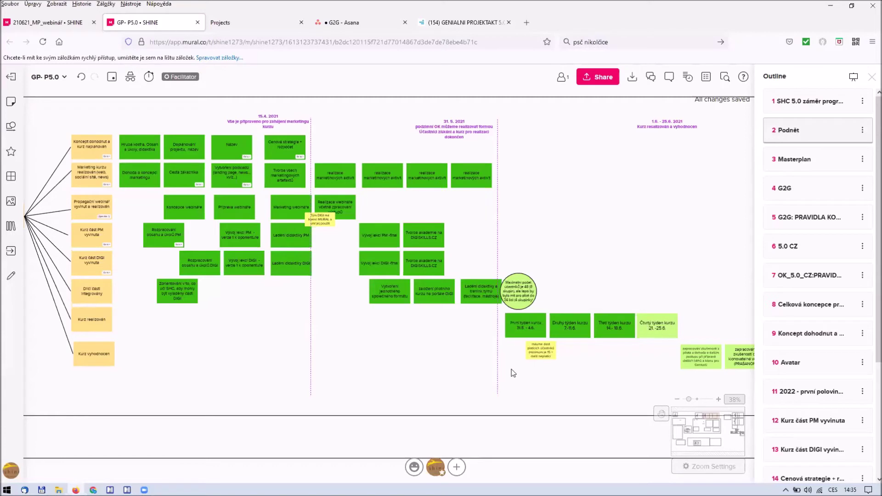
{"action": "right_click", "coordinate": [423, 369]}
{"action": "left_click", "coordinate": [374, 376]}
{"action": "left_click", "coordinate": [812, 107]}
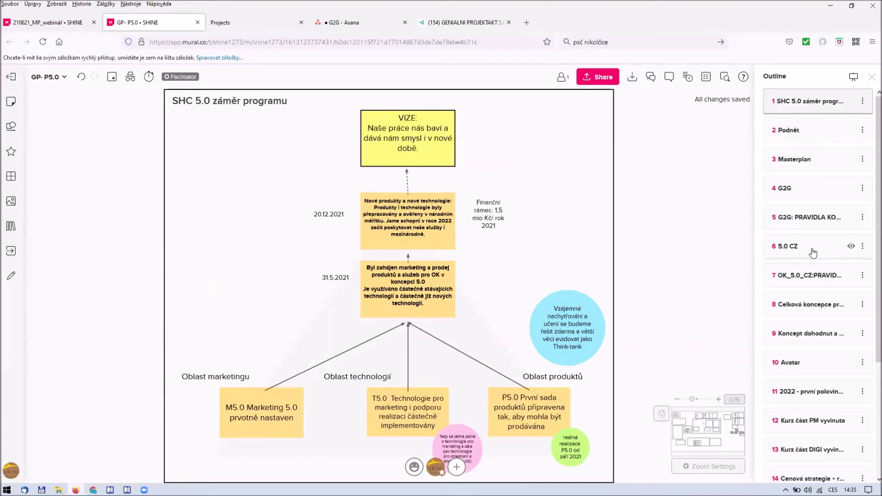
{"action": "left_click", "coordinate": [827, 248]}
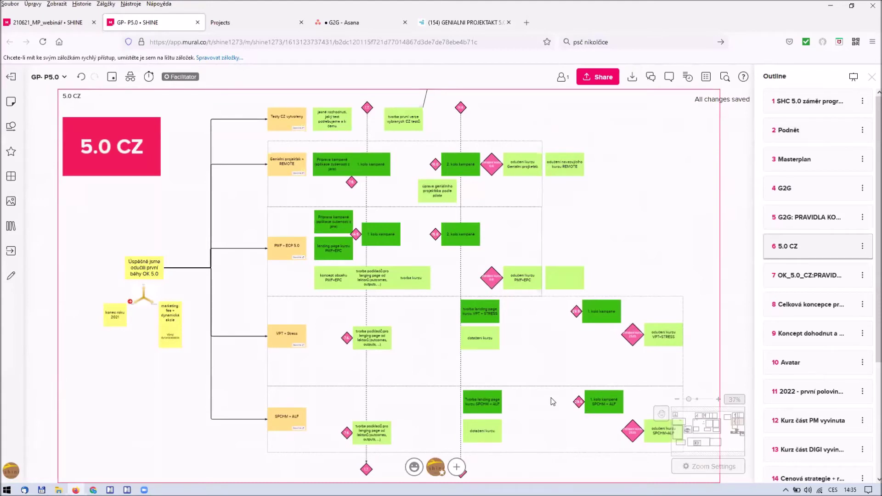
Step: Switch to MindManager to view the whole G2G WBS map, and return to the GP- P5.0 mural in Firefox
{"action": "key", "text": "alt+Tab"}
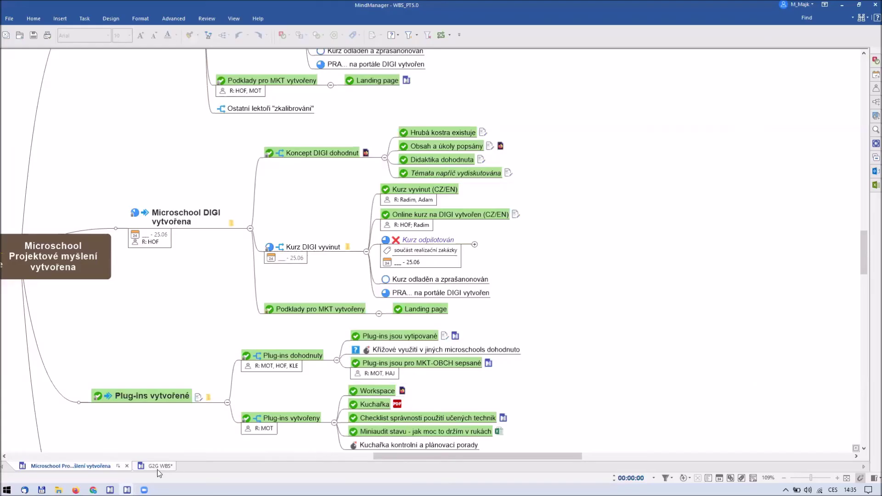
{"action": "left_click", "coordinate": [157, 467]}
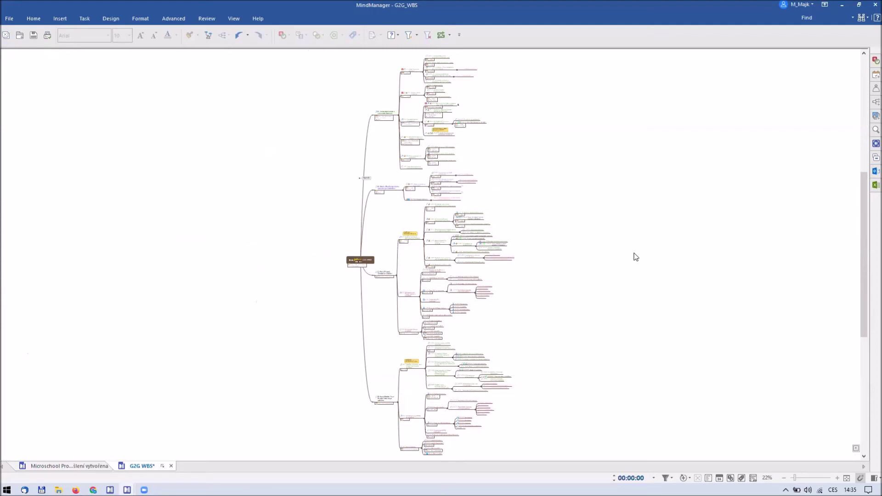
{"action": "key", "text": "alt+Tab"}
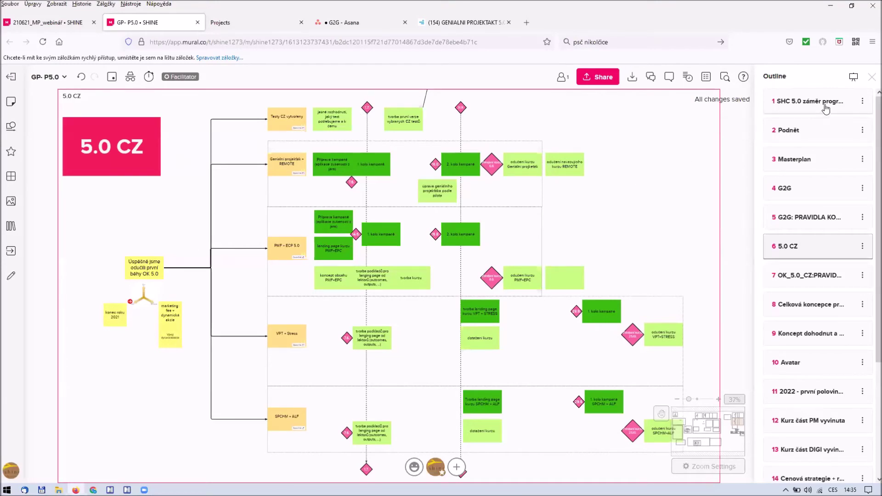
Step: Relate the mural's "SHC 5.0 záměr programu" and Masterplan areas to the G2G WBS map in MindManager
{"action": "left_click", "coordinate": [809, 101]}
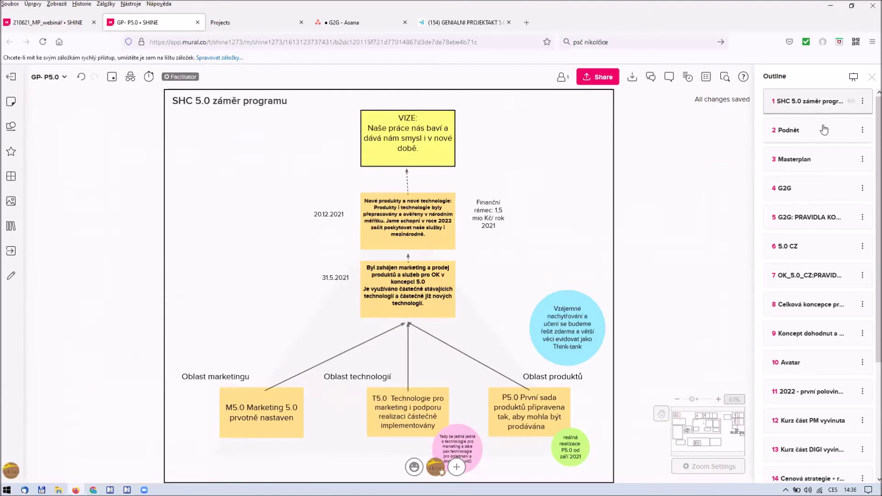
{"action": "left_click", "coordinate": [812, 166]}
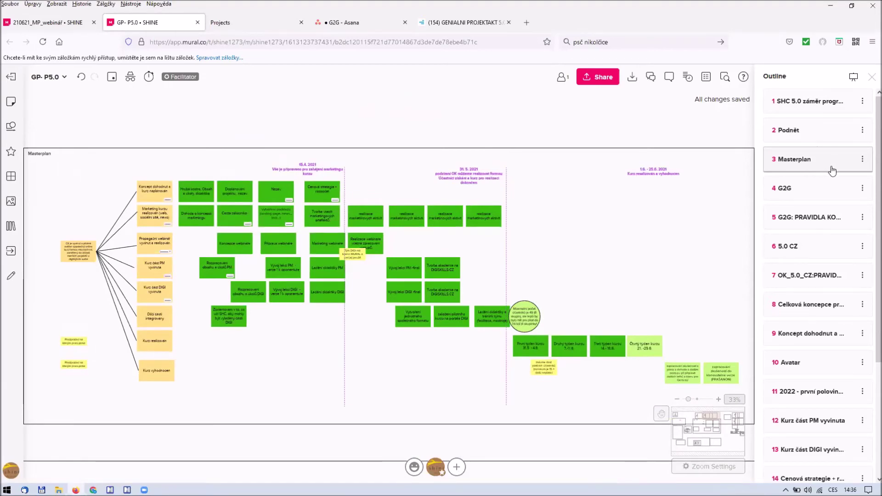
{"action": "key", "text": "alt+Tab"}
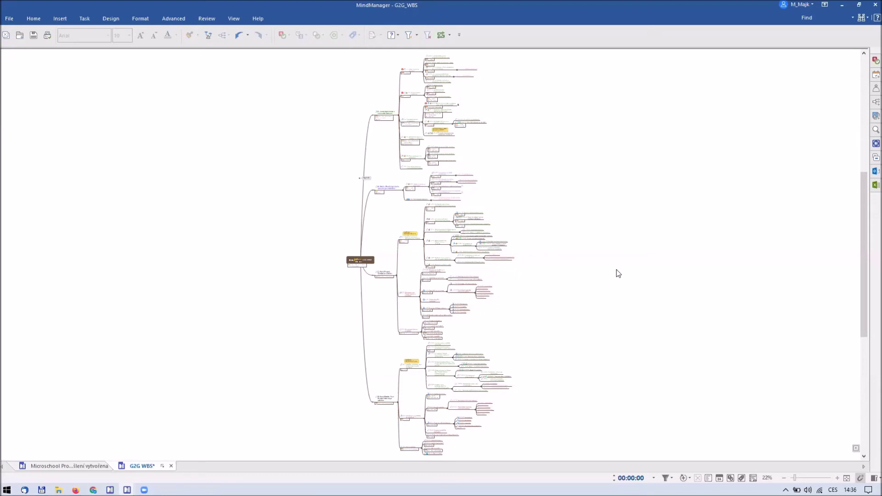
{"action": "key", "text": "alt+Tab"}
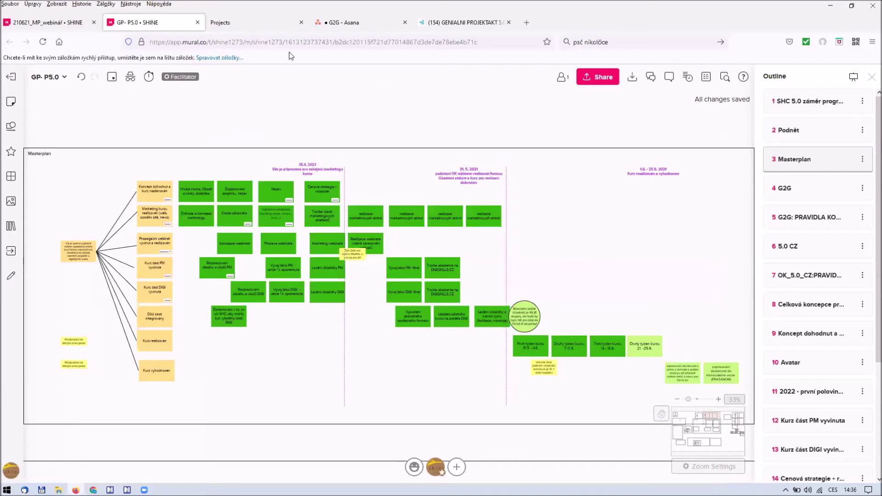
Step: Revisit the SHC: GP_5.0_CZ_EN sprint timeline in Motivace, the G2G board in Asana and the Freelo to-do list
{"action": "left_click", "coordinate": [255, 26]}
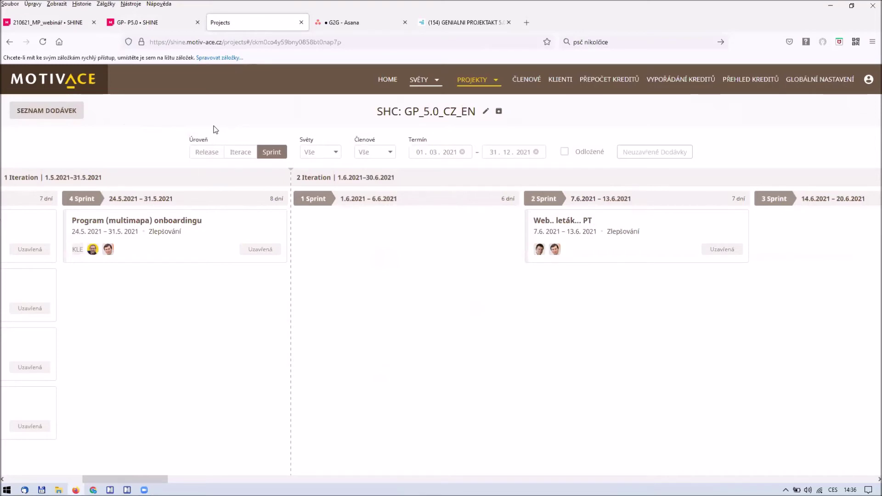
{"action": "left_click", "coordinate": [364, 27]}
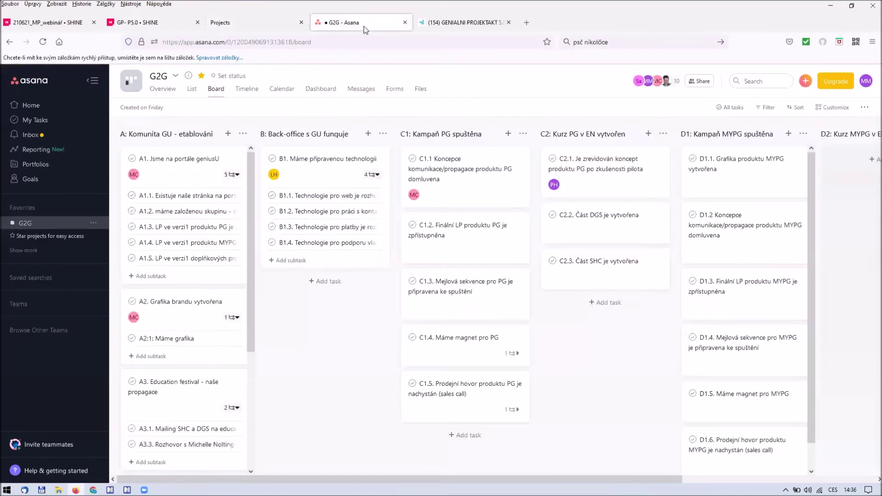
{"action": "left_click", "coordinate": [465, 28]}
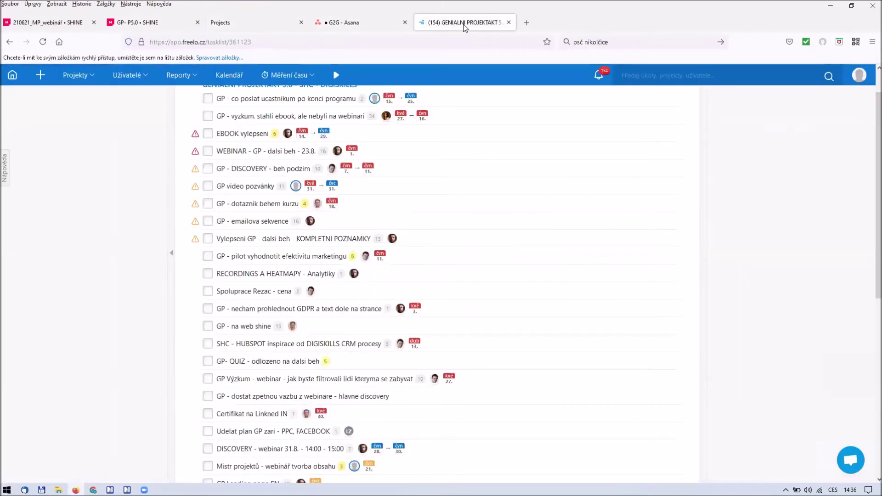
{"action": "key", "text": "alt+Tab"}
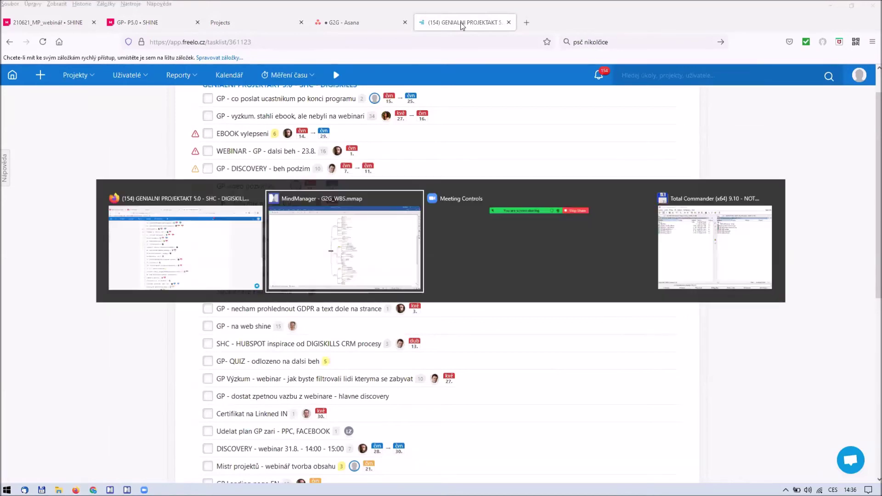
{"action": "key", "text": "alt+Tab"}
{"action": "key", "text": "alt+Tab"}
{"action": "key", "text": "alt+Tab"}
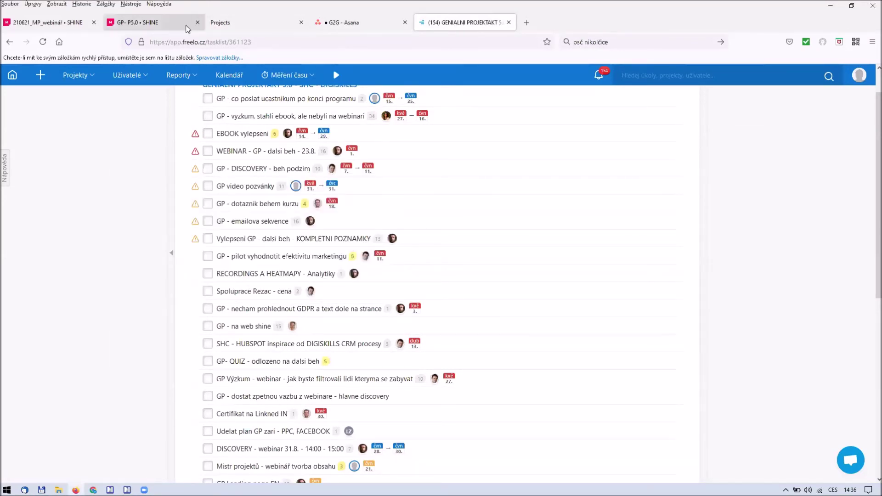
Step: Read the coordination rules for OK_5.0_CZ and for G2G in the GP- P5.0 mural
{"action": "left_click", "coordinate": [145, 26]}
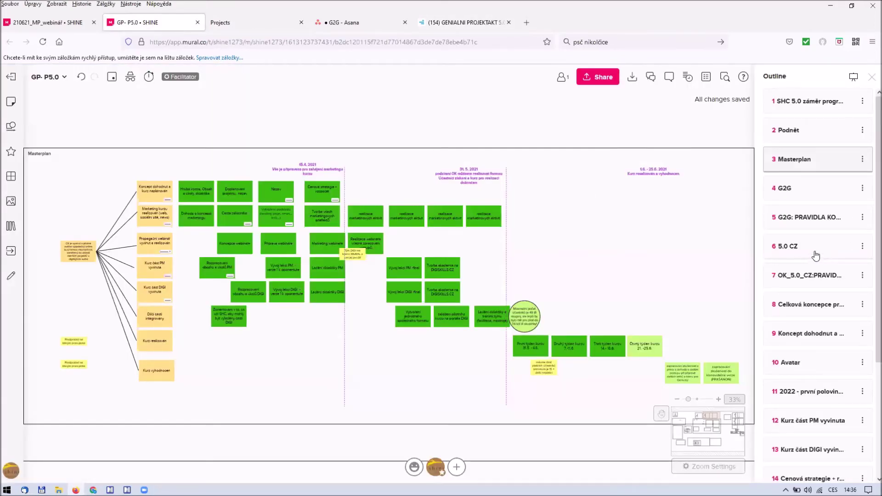
{"action": "left_click", "coordinate": [811, 278]}
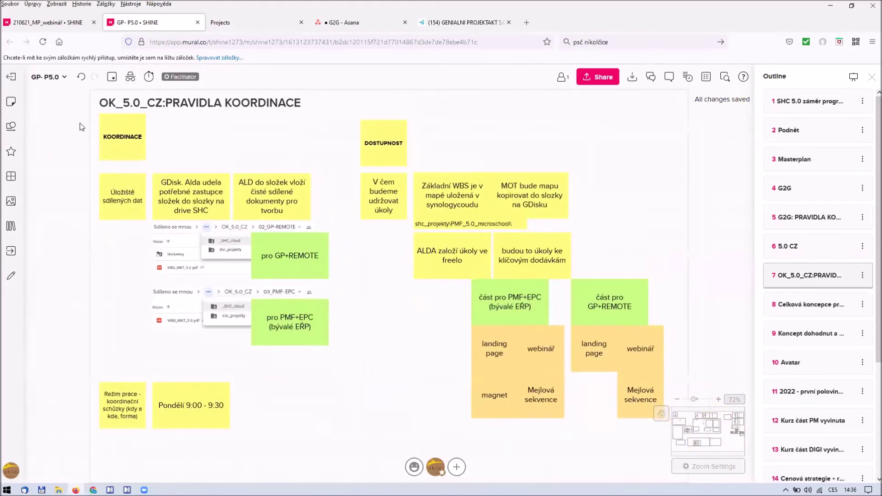
{"action": "scroll", "coordinate": [395, 381], "scroll_direction": "down", "scroll_amount": 2}
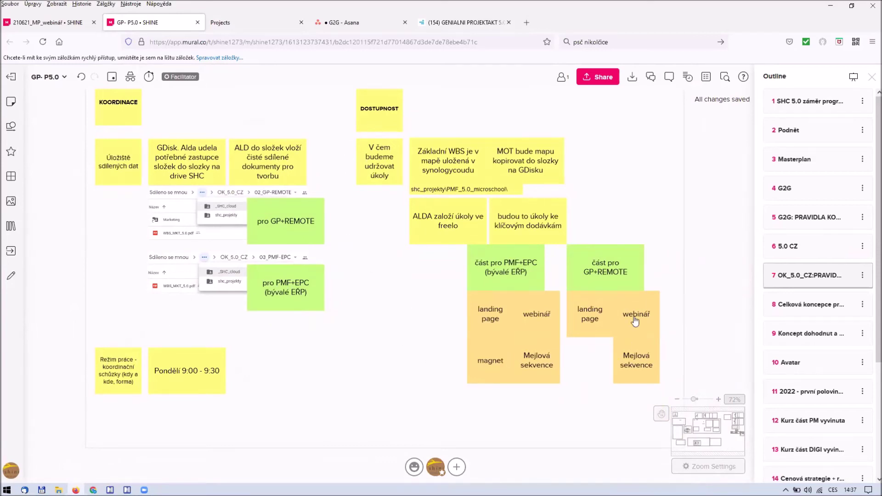
{"action": "left_click", "coordinate": [801, 226]}
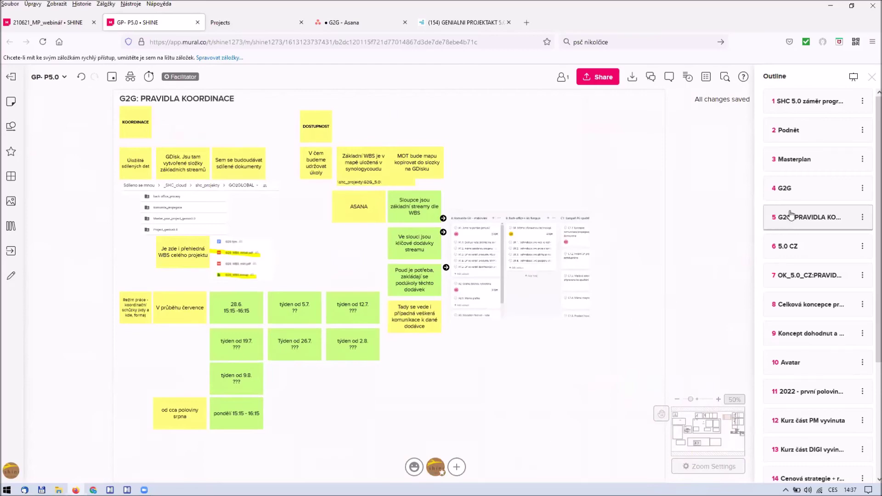
Step: Revisit the mural's Masterplan and program intent, and show the "Shrnutí" summary in the 210621_MP webinar mural
{"action": "left_click", "coordinate": [802, 160]}
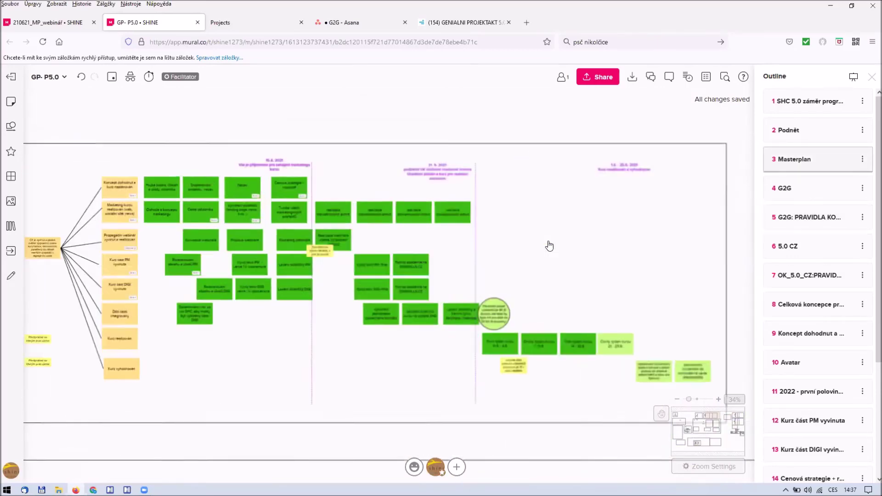
{"action": "left_click", "coordinate": [819, 103]}
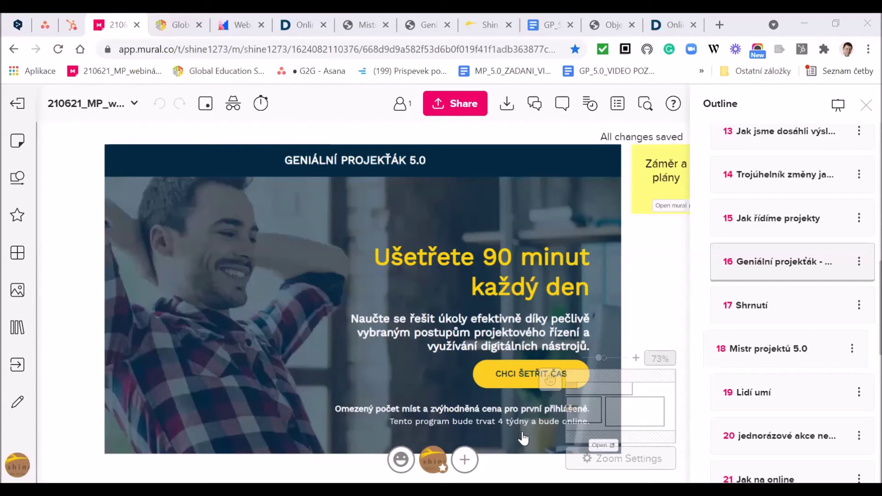
{"action": "left_click", "coordinate": [749, 306]}
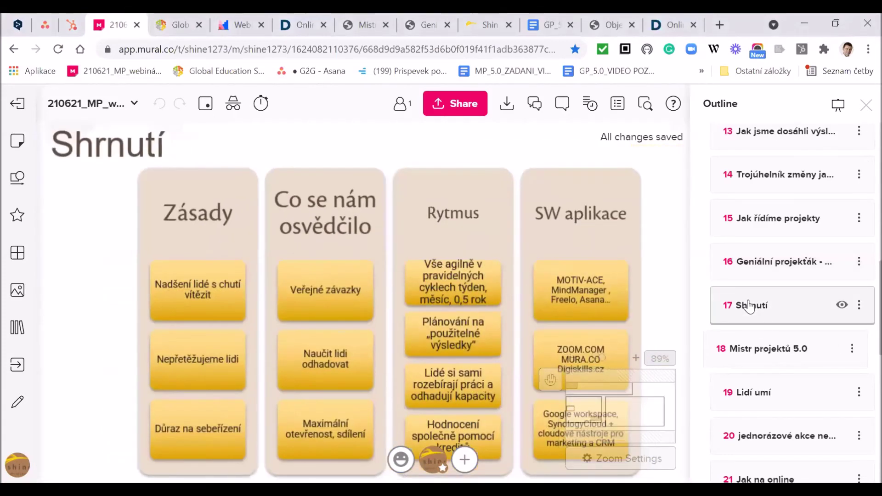